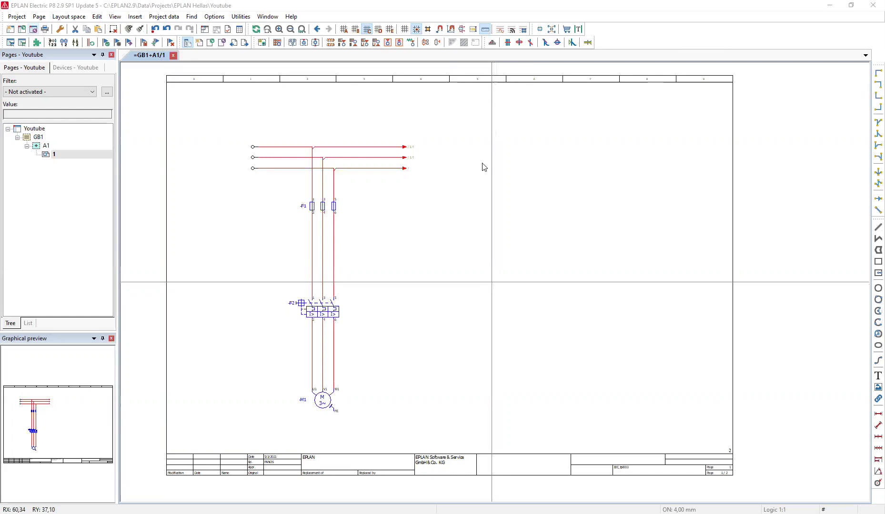
- Show the 3D viewpoint and Pro Panel toolbars and dock them side by side in a row beneath the existing toolbars
right_click(626, 40)
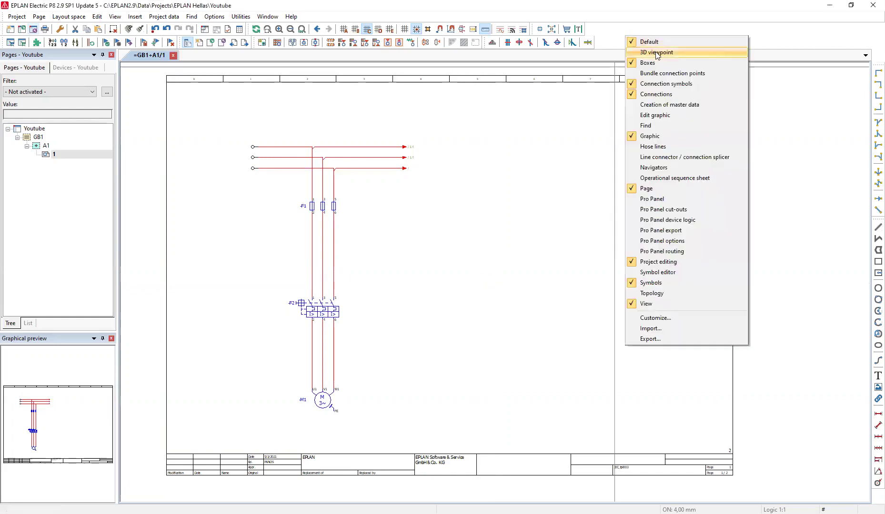
click(657, 52)
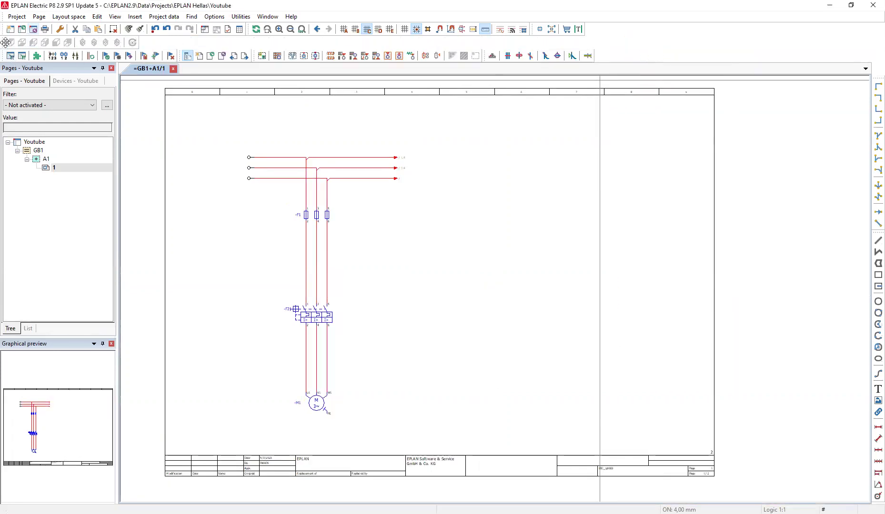
mouse_move(4, 43)
mouse_down()
mouse_move(6, 52)
mouse_move(213, 48)
mouse_move(4, 41)
mouse_move(0, 26)
mouse_move(5, 44)
mouse_move(21, 49)
mouse_up()
right_click(639, 45)
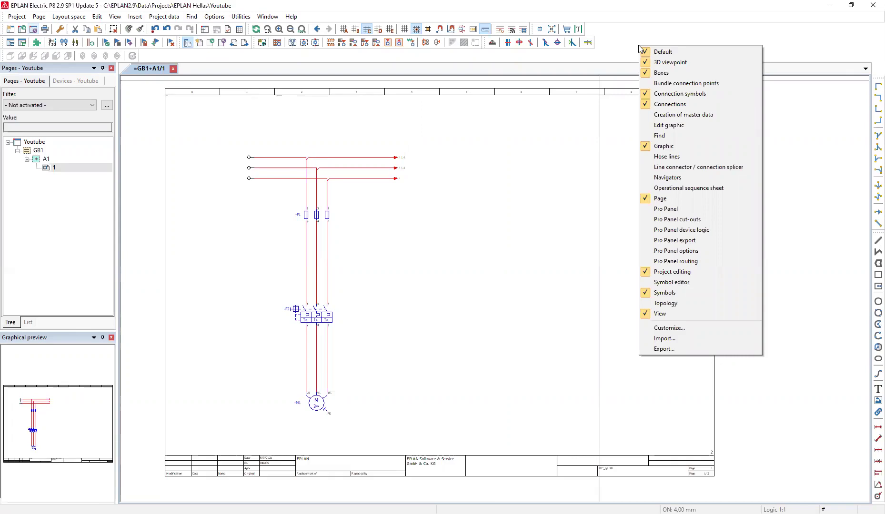
click(678, 209)
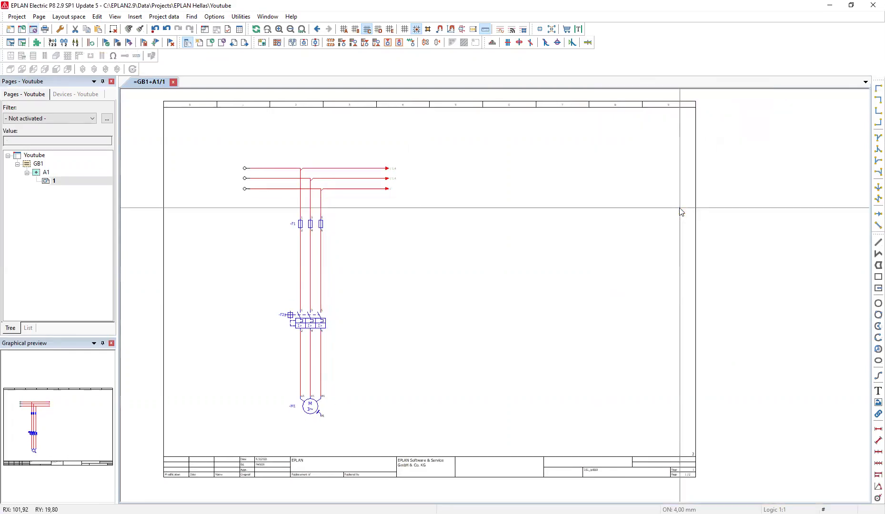
drag(6, 55, 172, 67)
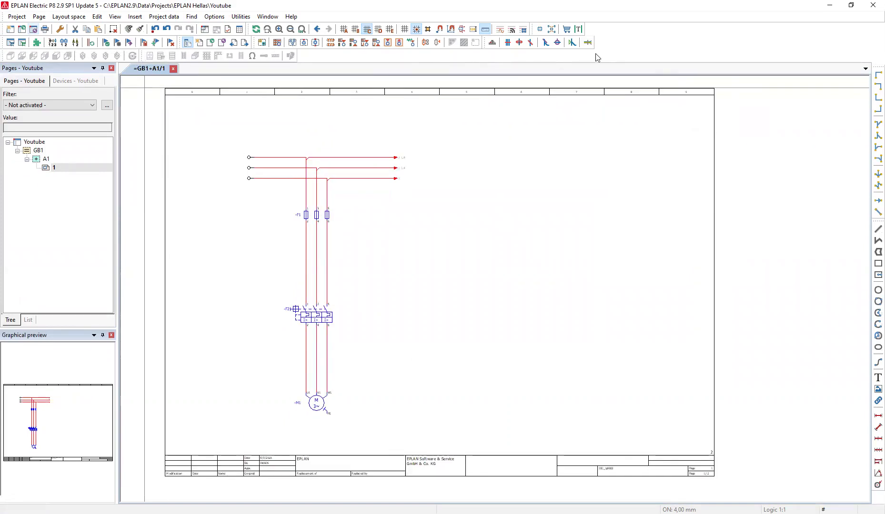
- Show the Pro Panel cut-outs and Pro Panel device logic toolbars and dock them in the same row after the Pro Panel toolbar
right_click(644, 47)
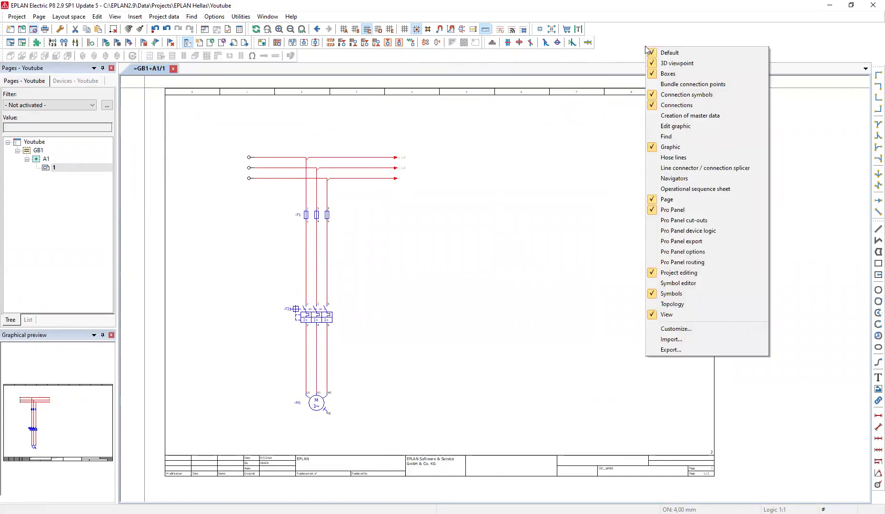
click(698, 221)
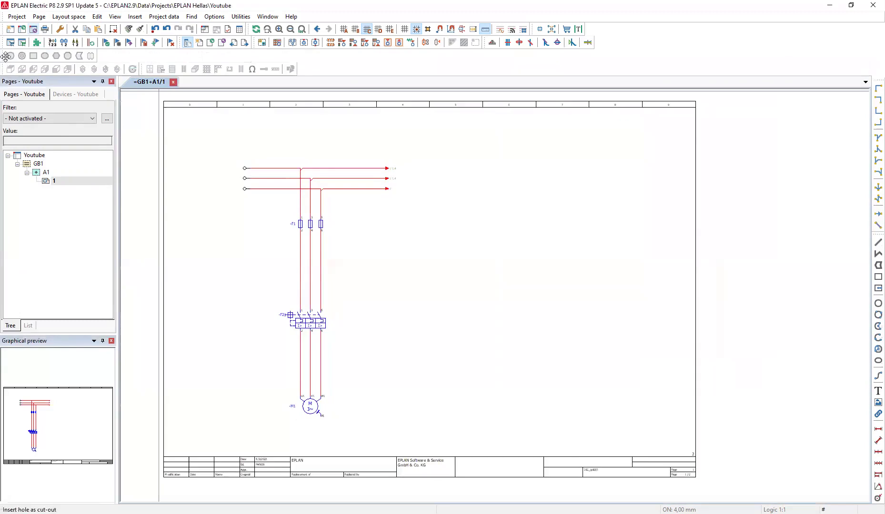
drag(6, 57, 282, 65)
right_click(689, 48)
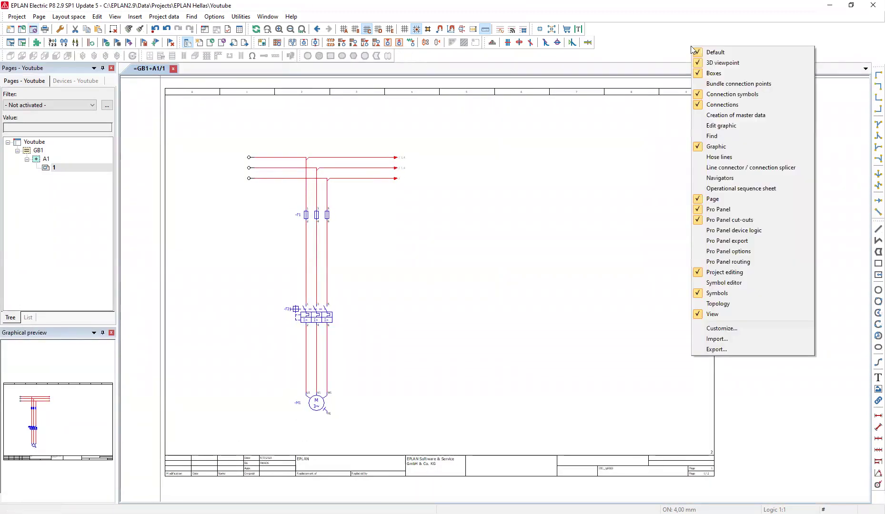
click(743, 231)
drag(5, 56, 459, 57)
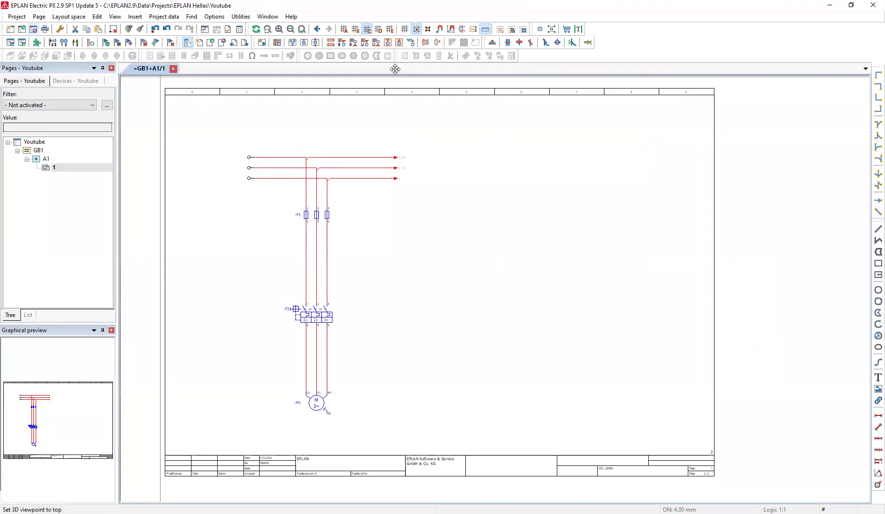
- Show the Pro Panel export toolbar and dock it at the end of the Pro Panel toolbar row
right_click(659, 44)
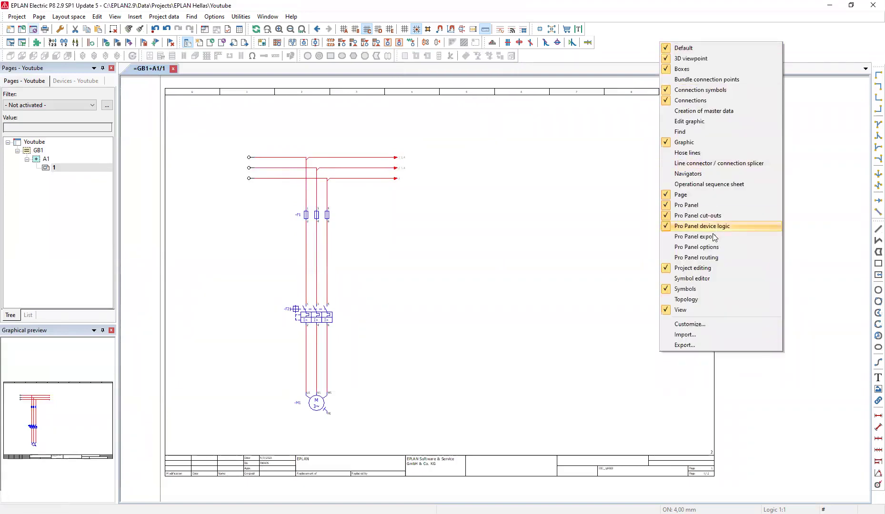
click(722, 236)
drag(6, 56, 523, 67)
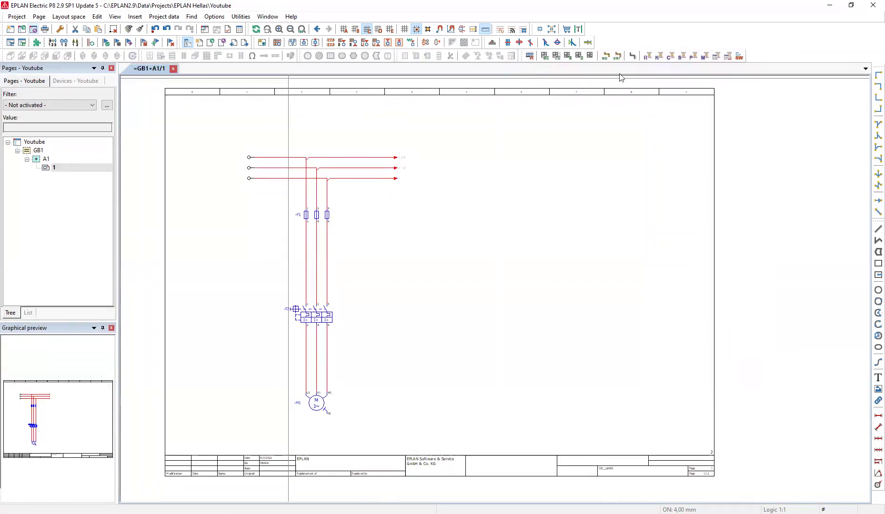
- Show the Pro Panel options and Pro Panel routing toolbars and arrange them side by side in one row
right_click(759, 42)
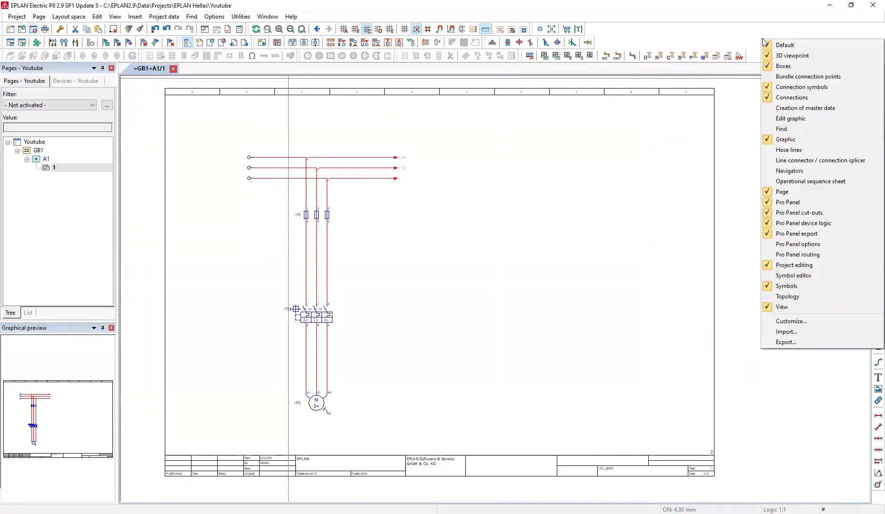
click(804, 243)
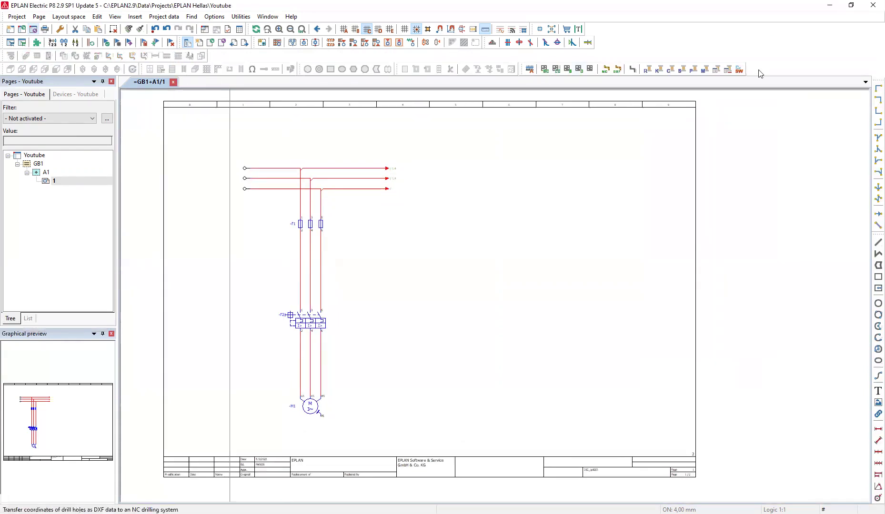
right_click(781, 50)
click(805, 263)
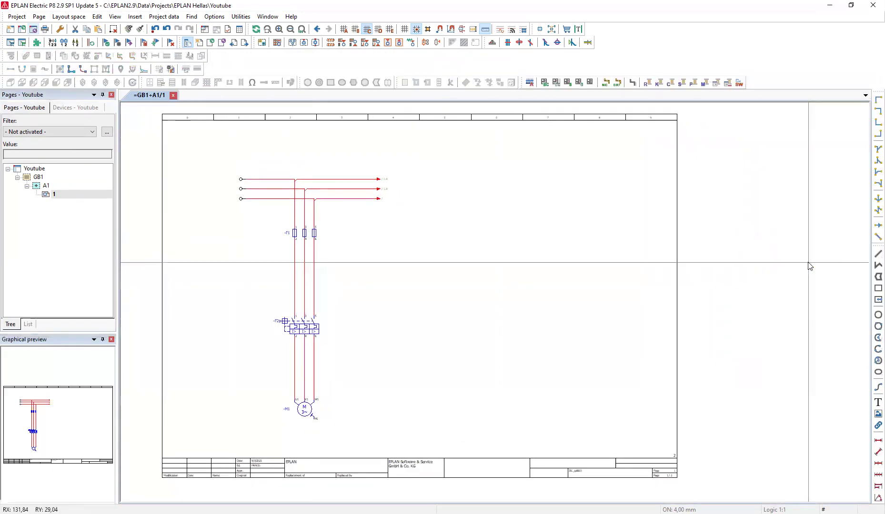
drag(102, 66, 210, 61)
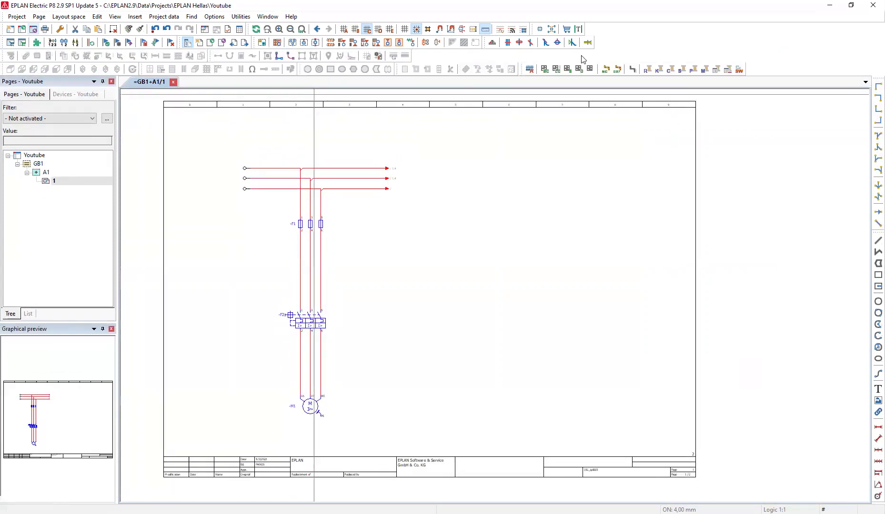
- Open the layout space navigator and create a new layout space, keeping the proposed name 1
click(69, 17)
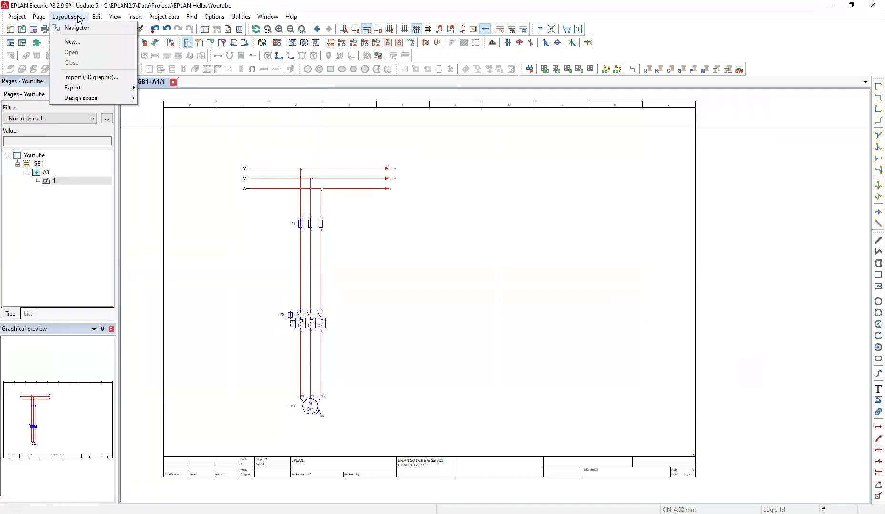
click(101, 28)
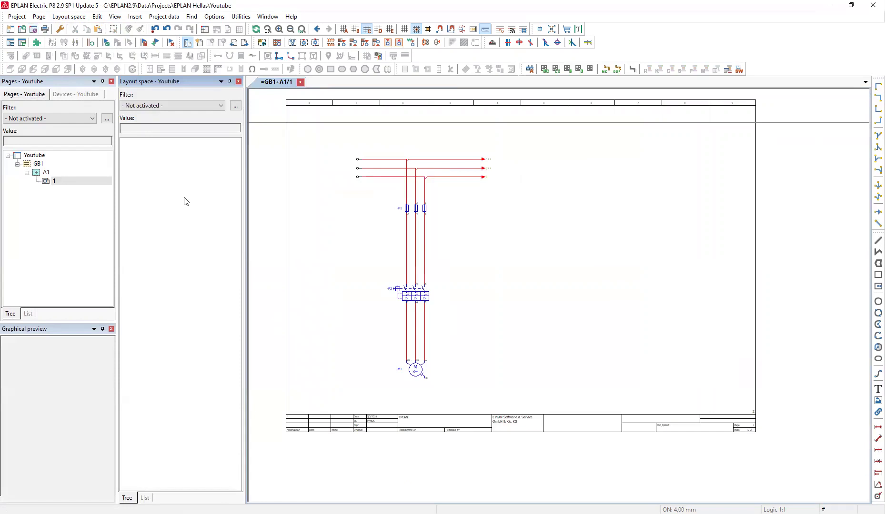
right_click(156, 176)
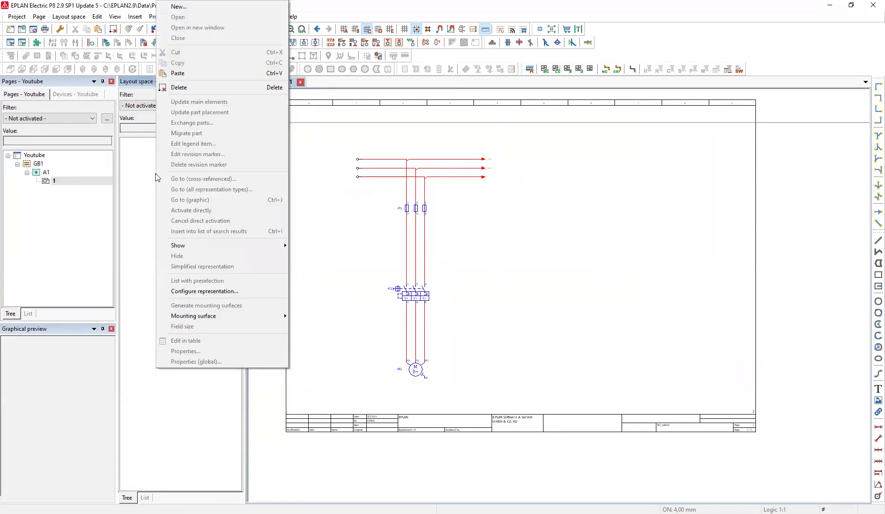
click(185, 7)
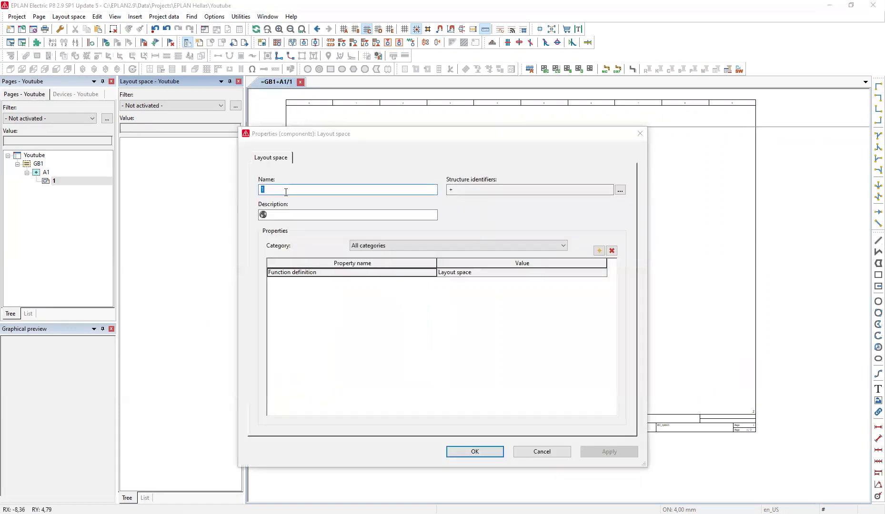
click(487, 451)
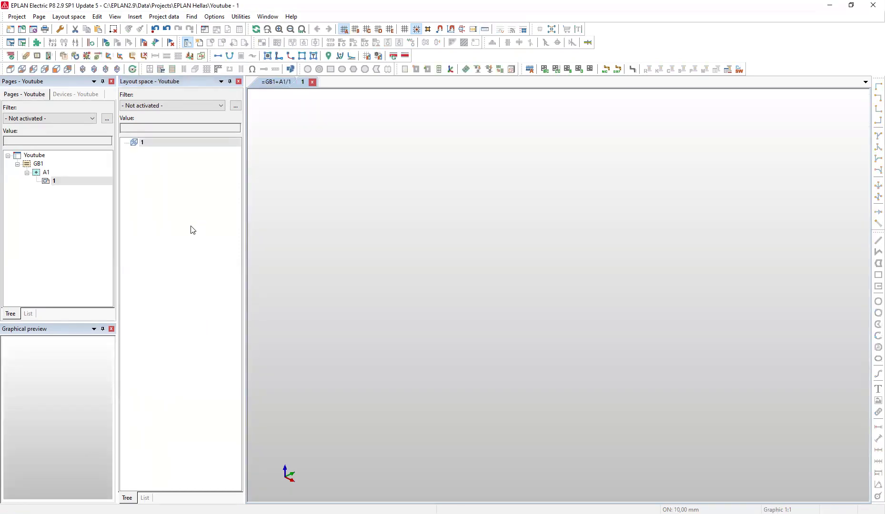
- Create a new workspace scheme named "Pro Panel" with the description "Pro Panel scheme"
click(116, 17)
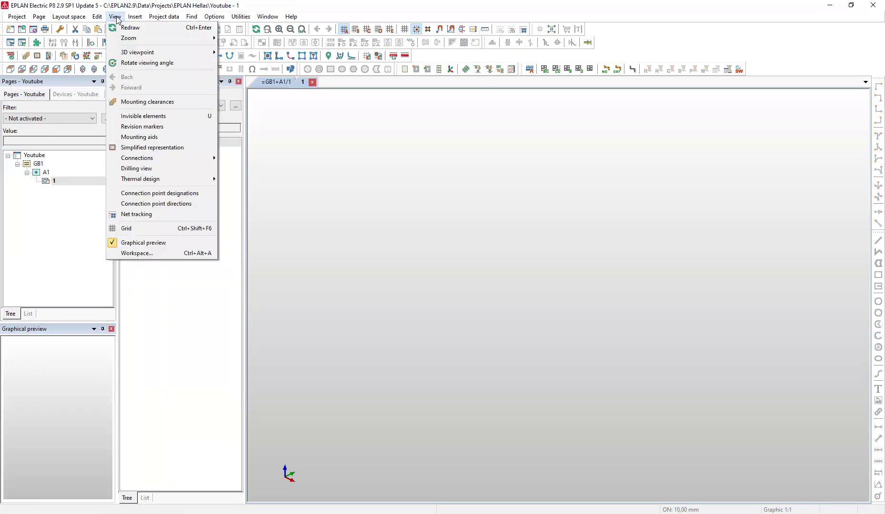
click(179, 252)
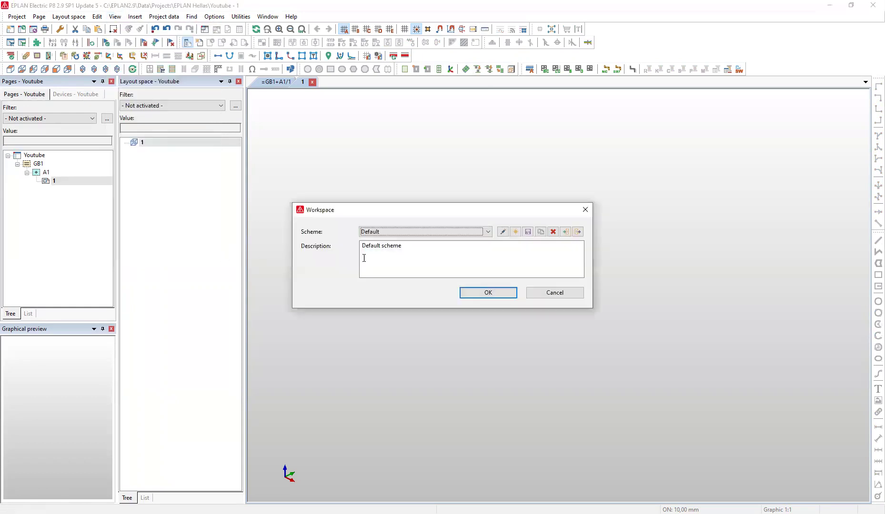
click(516, 233)
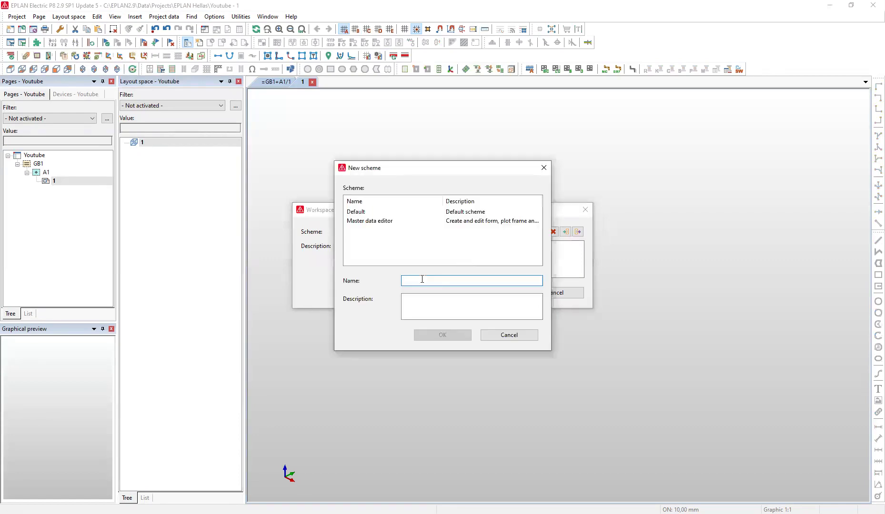
text(Pro Panel)
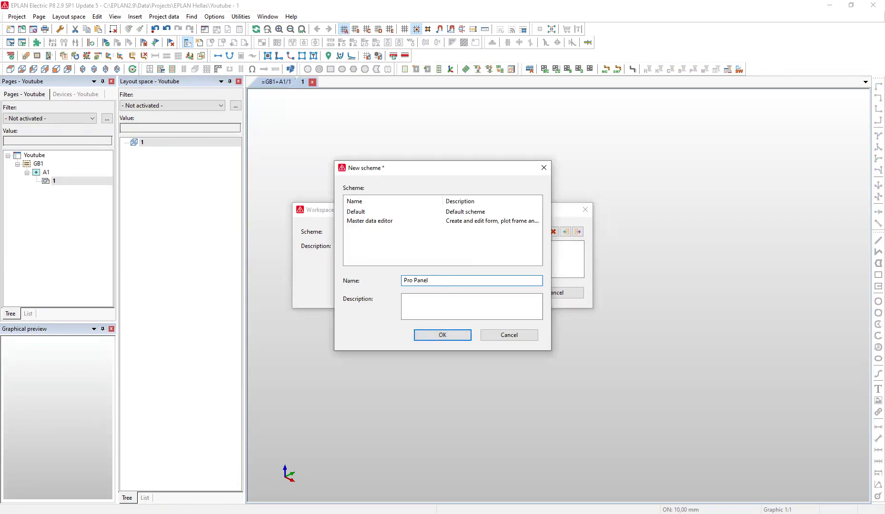
click(428, 302)
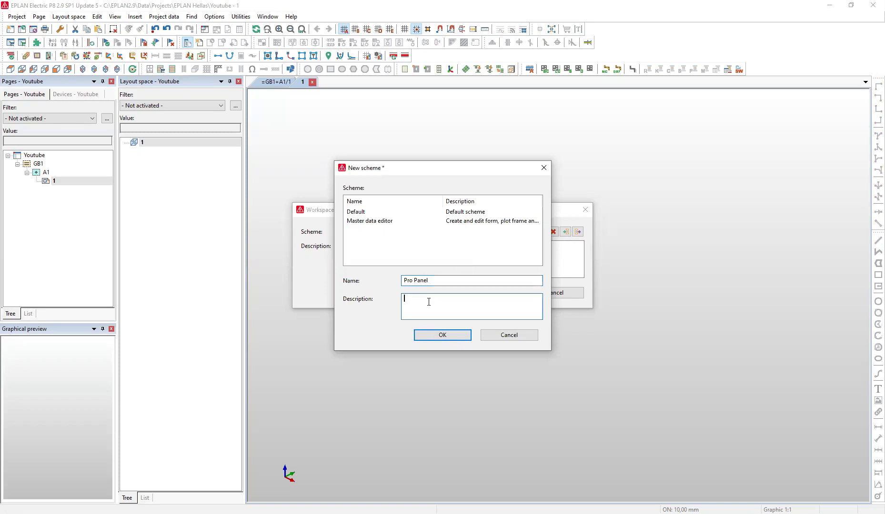
text(Pro Panel scheme)
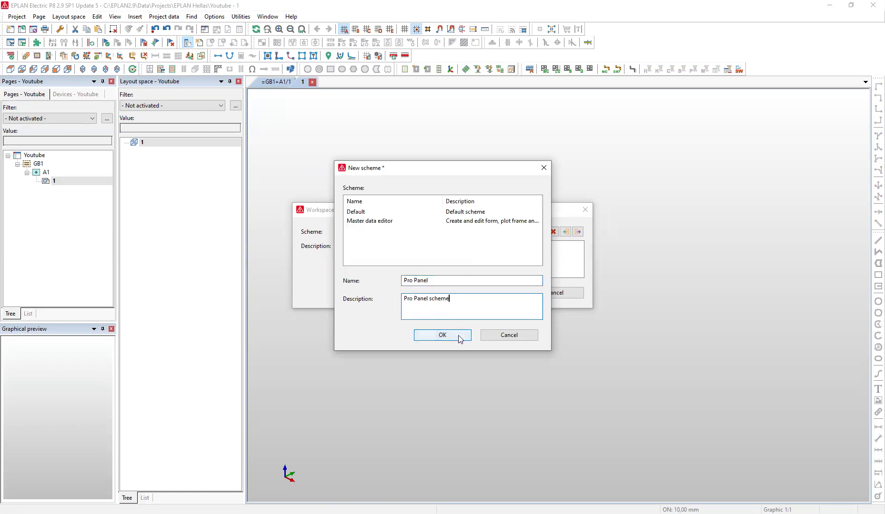
click(442, 335)
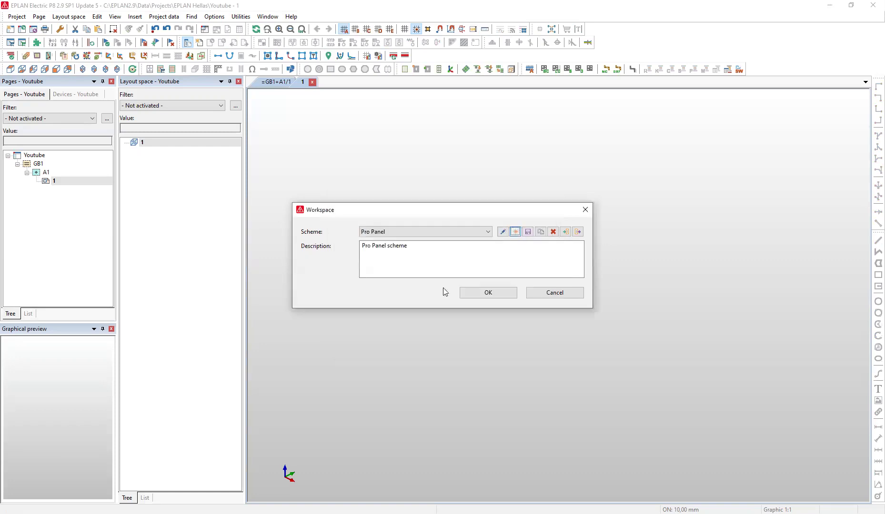
- Save the current window and toolbar configuration to the Pro Panel workspace scheme, overwriting it, and apply the scheme
click(528, 233)
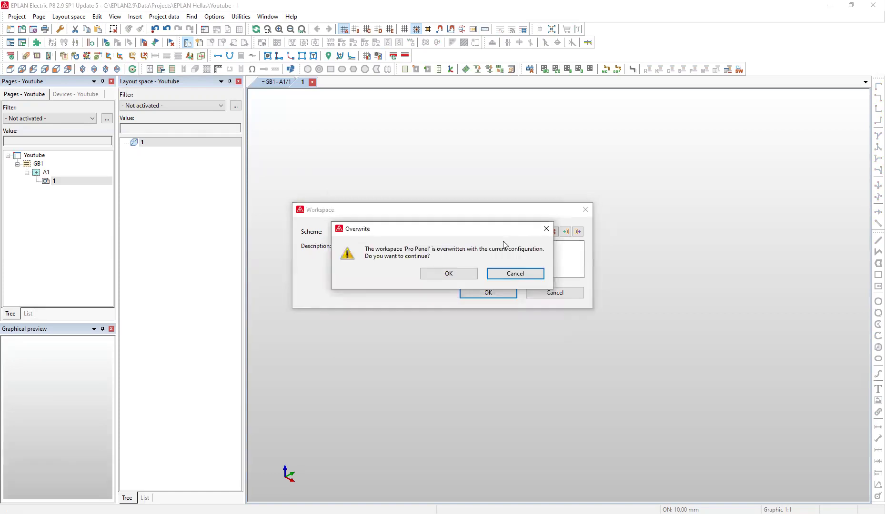
click(468, 274)
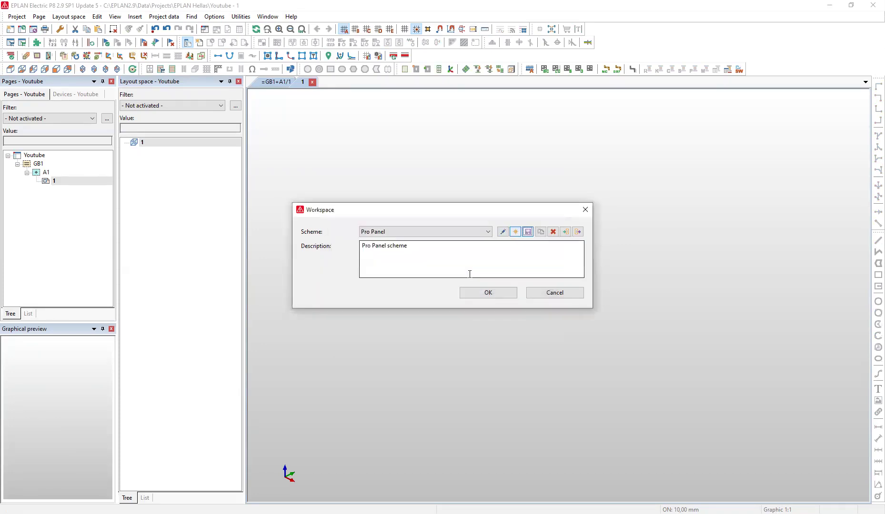
click(499, 293)
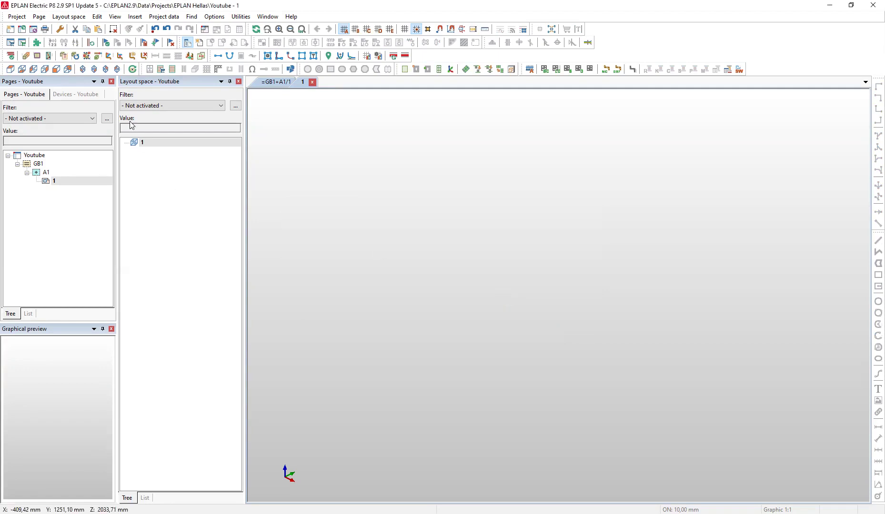
- Switch the workspace to the Default scheme
click(116, 18)
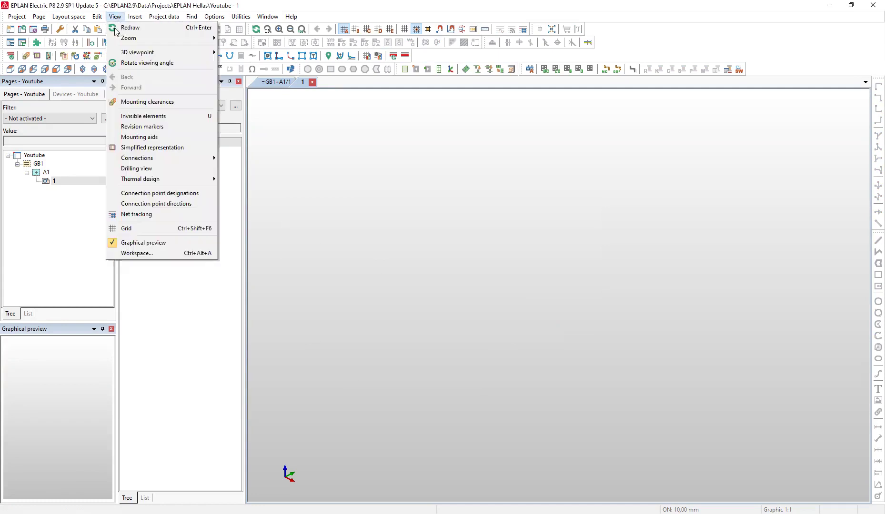
click(170, 254)
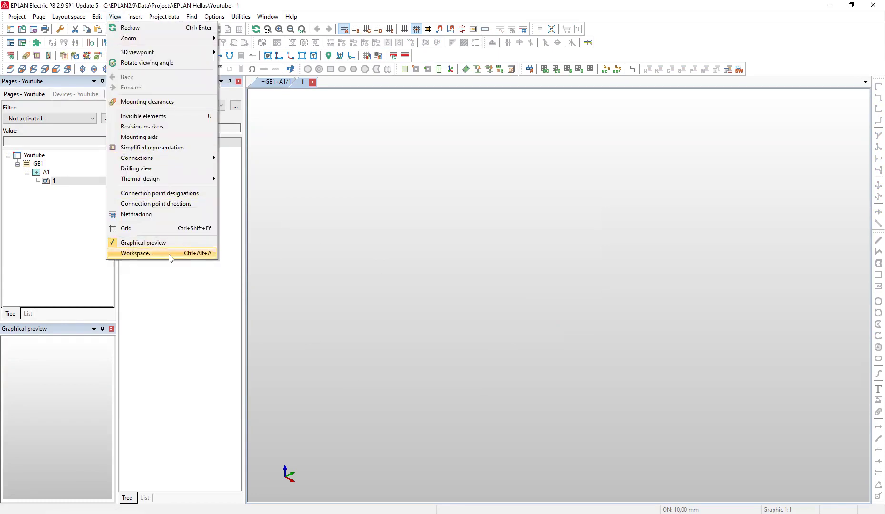
click(434, 234)
click(434, 242)
click(508, 291)
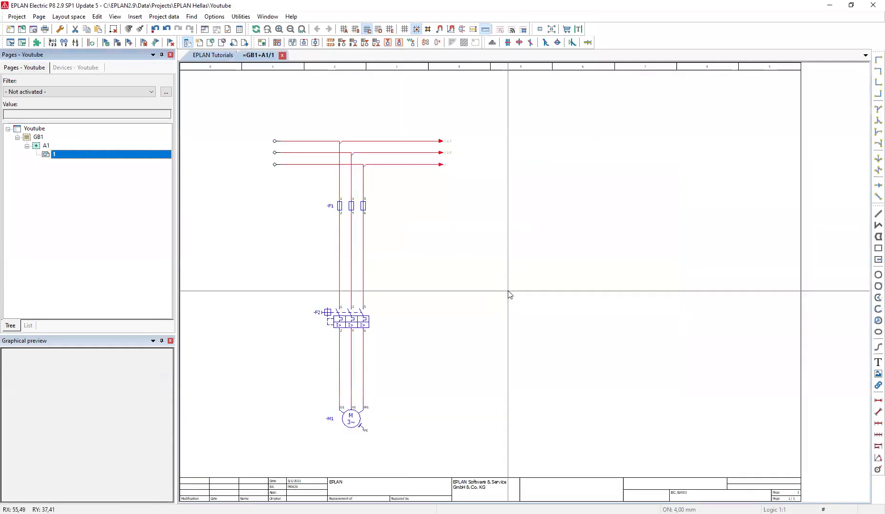
- Switch the workspace to the Pro Panel scheme
scroll(437, 271, up, 1)
scroll(437, 270, down, 1)
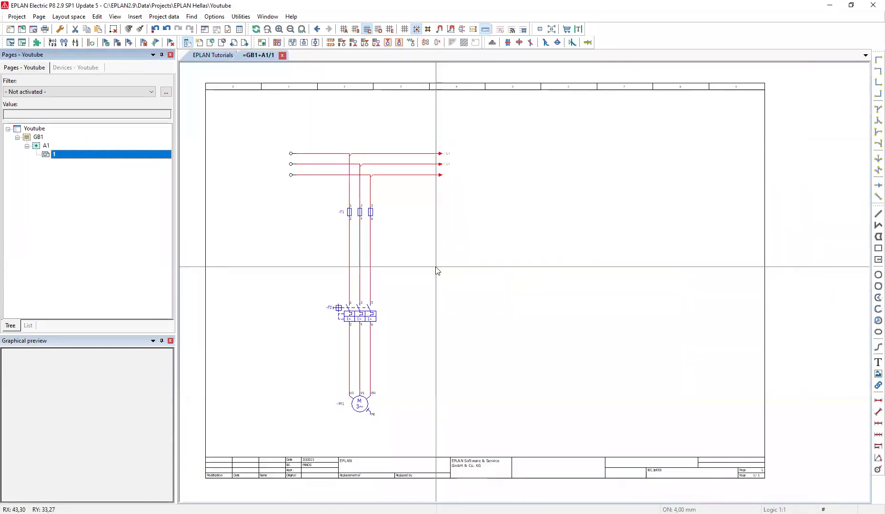
scroll(437, 264, down, 1)
click(114, 16)
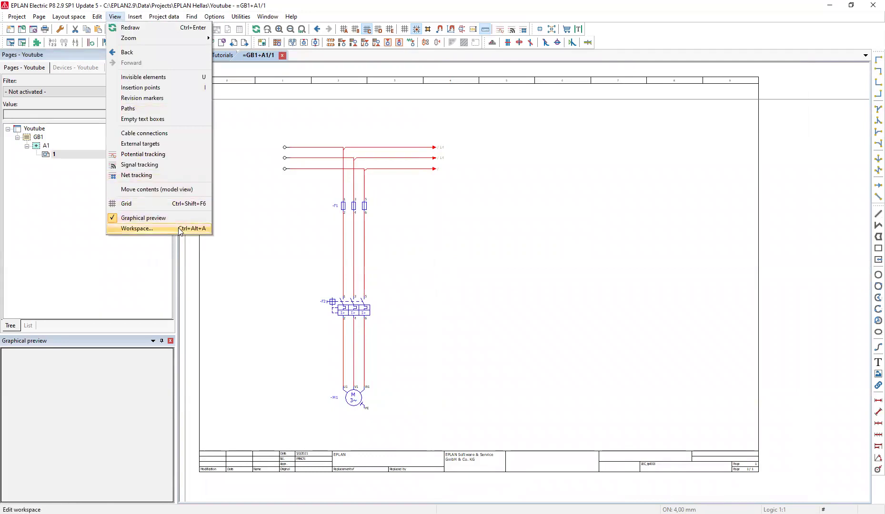
click(180, 229)
click(443, 232)
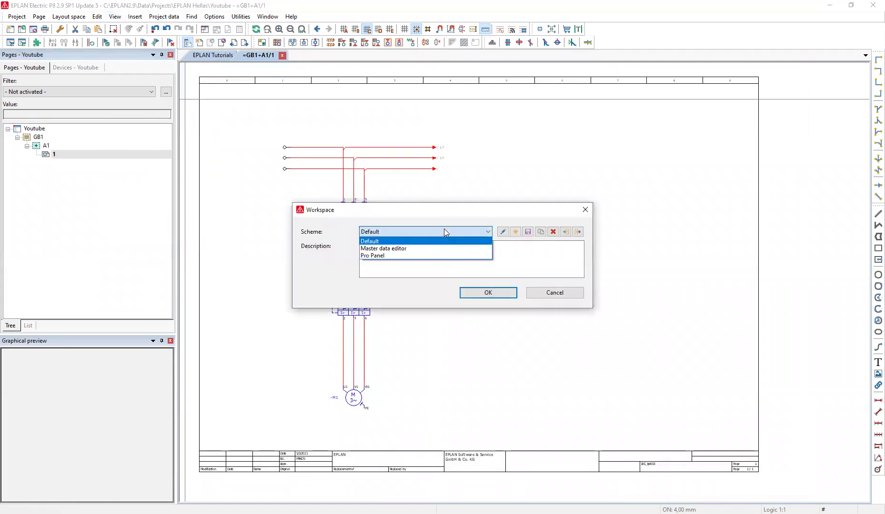
click(434, 258)
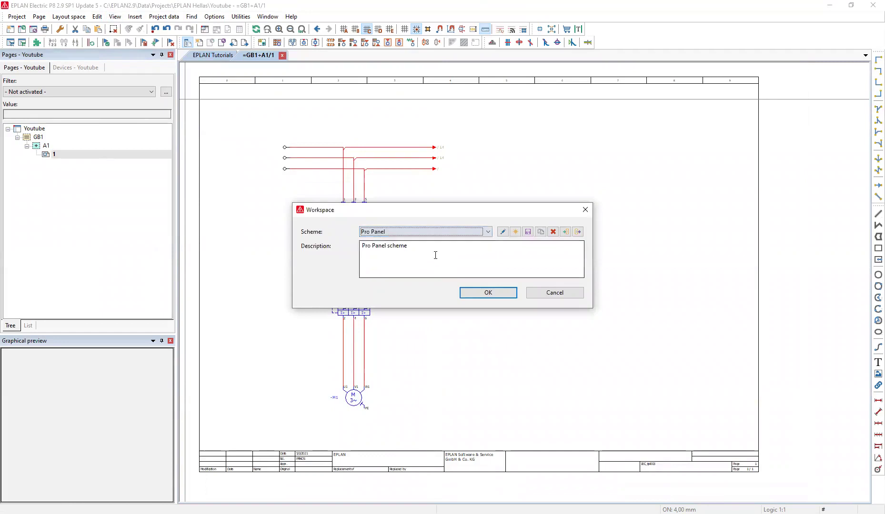
click(506, 296)
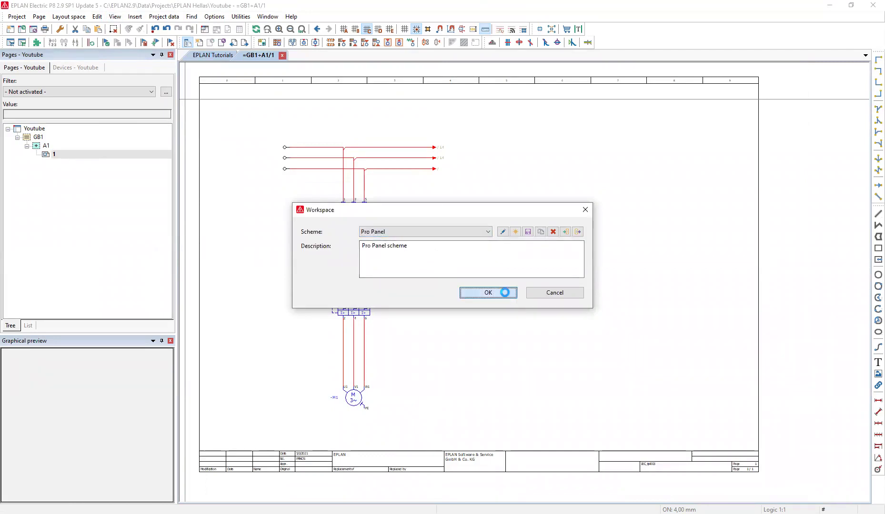